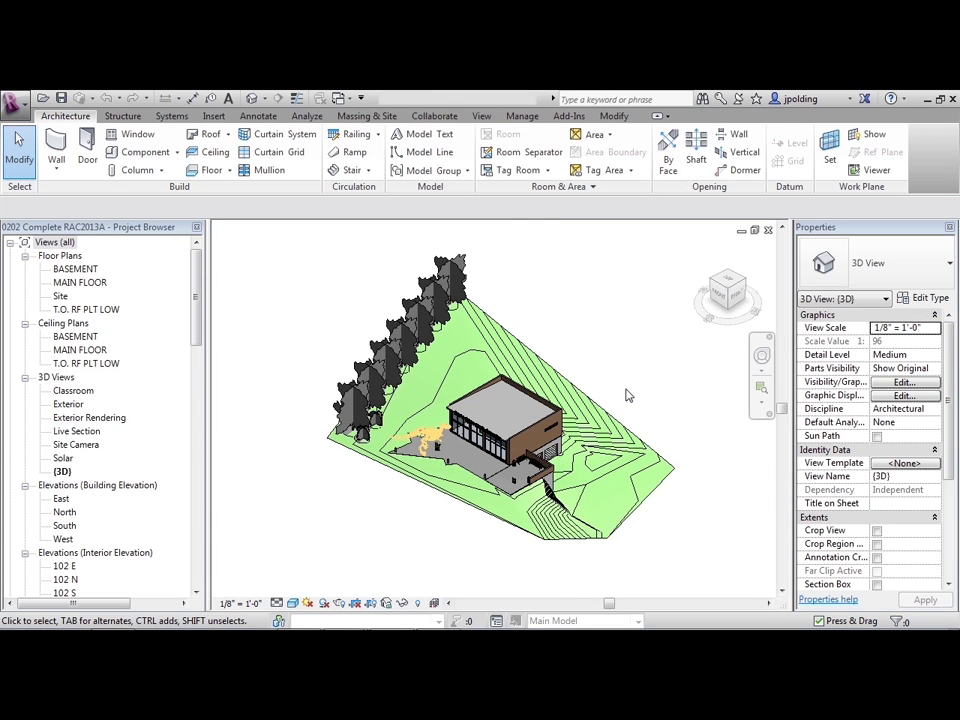
- Zoom in and select the front roof-edge parapet, a Basic Wall of type Exterior 3
scroll(624, 405, "up", 3)
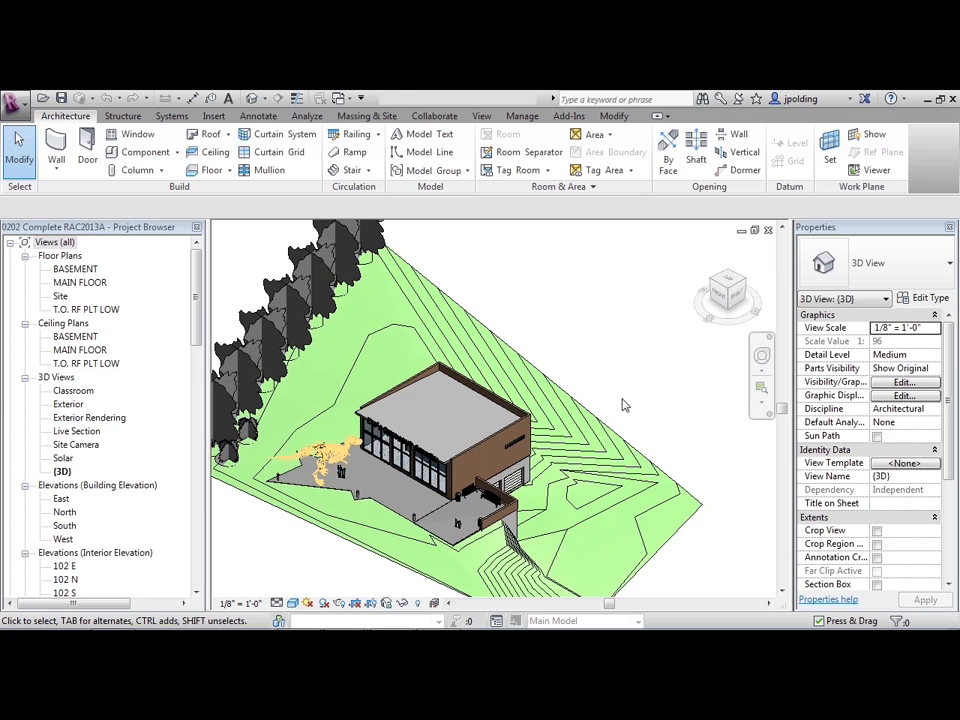
scroll(437, 485, "up", 3)
scroll(437, 485, "up", 3)
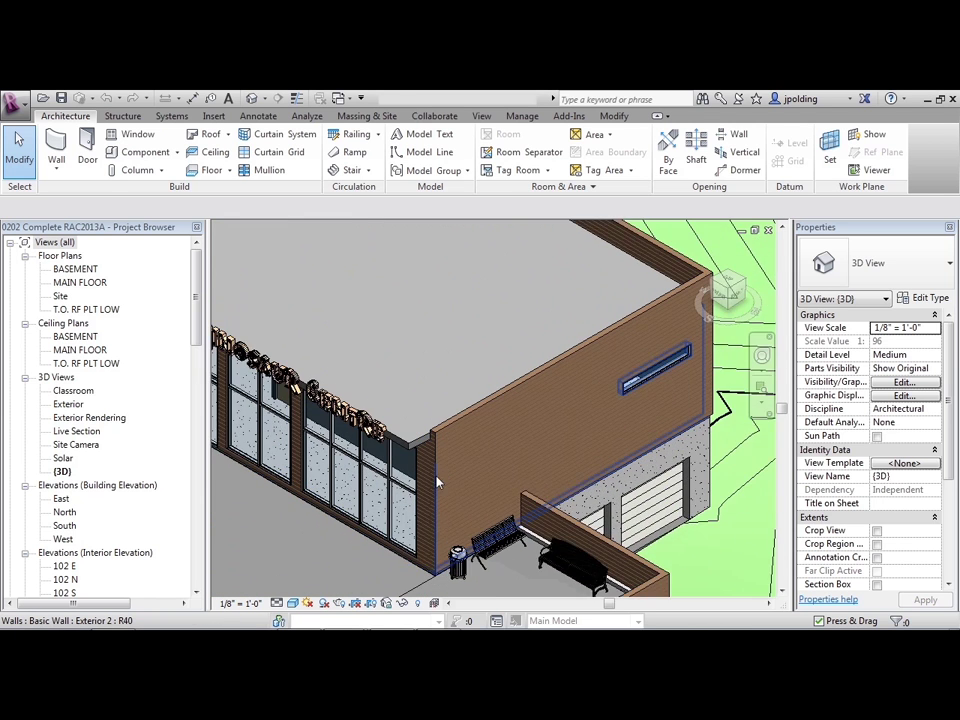
scroll(450, 450, "up", 2)
left_click(449, 407)
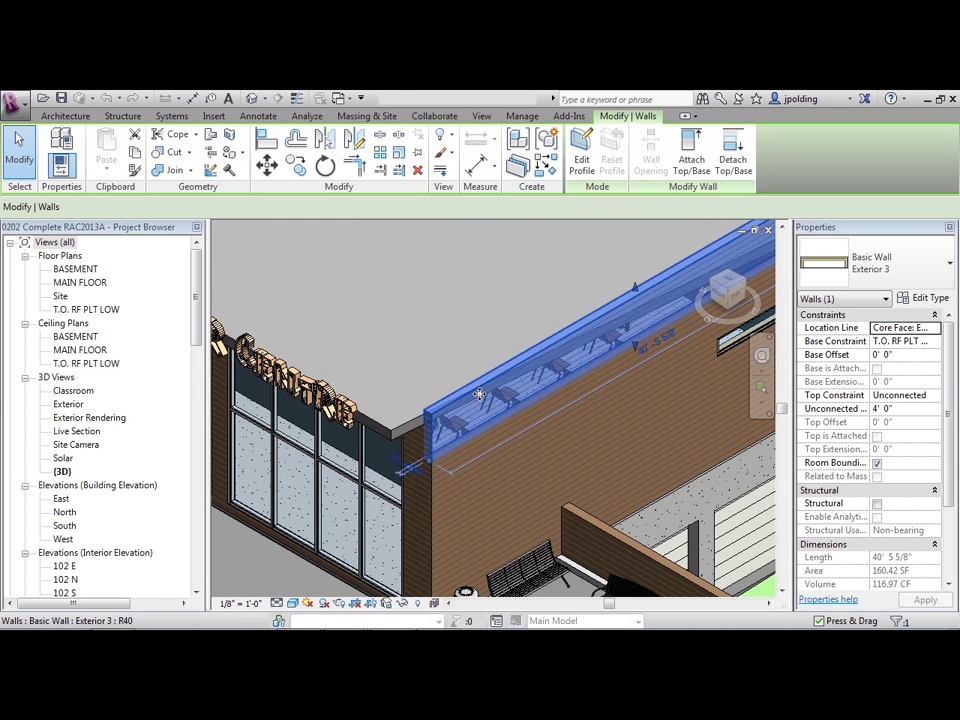
left_click(924, 300)
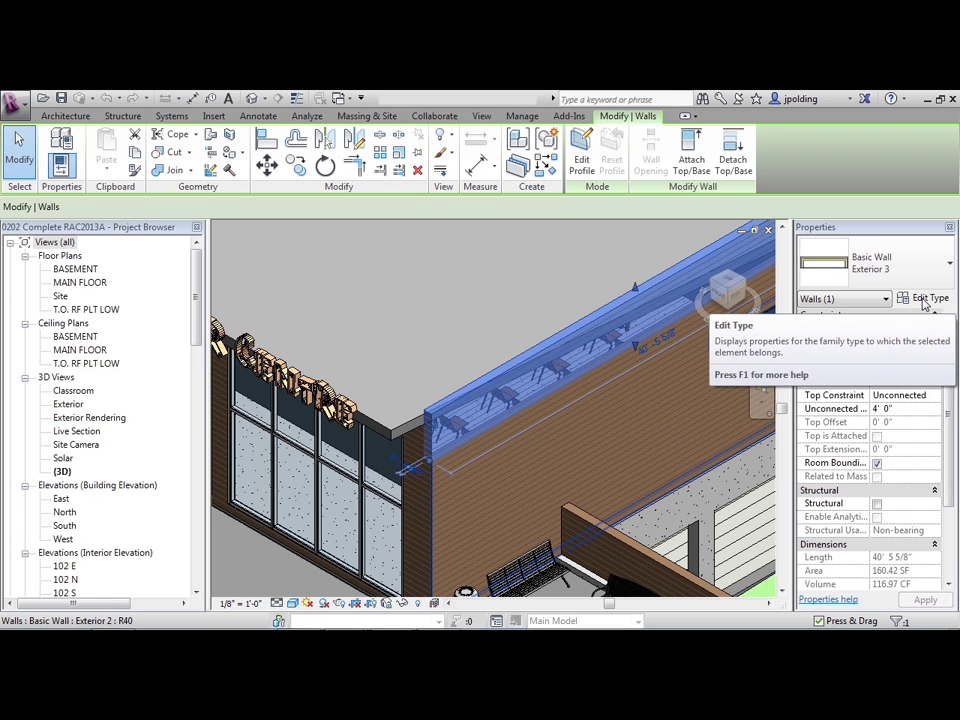
- Duplicate the Exterior 3 wall type as a new type named Exterior 4
left_click(923, 302)
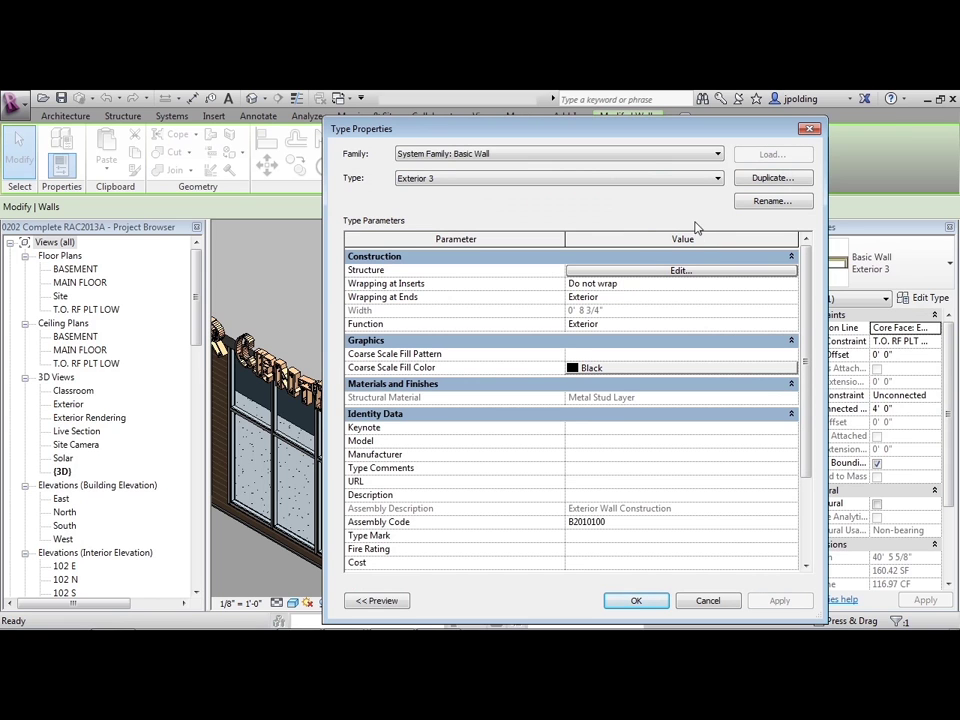
left_click(756, 177)
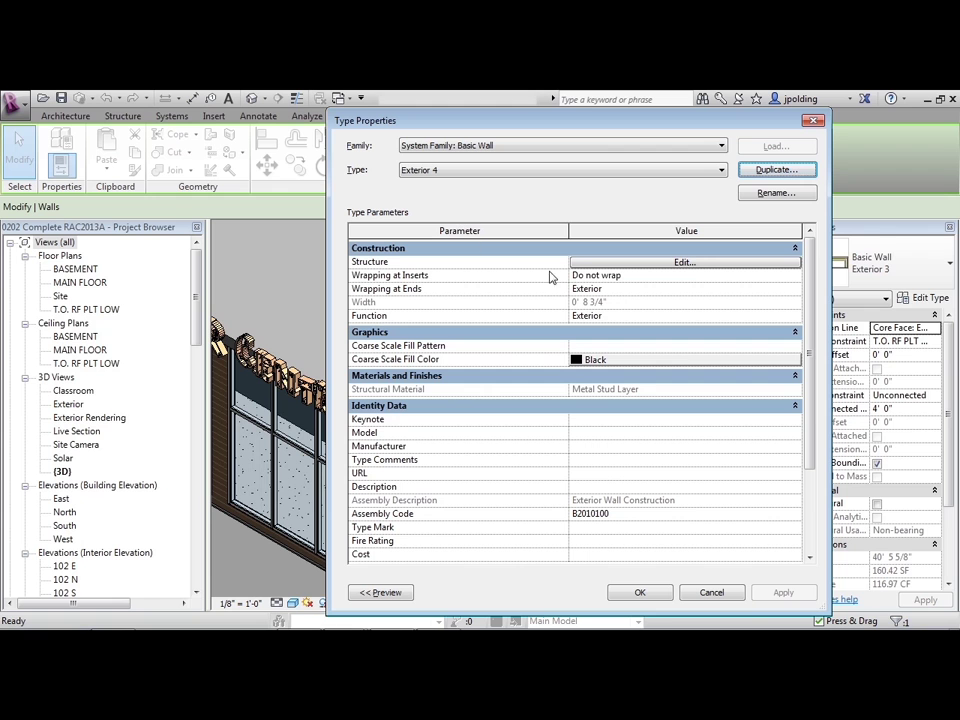
- Give Exterior 4 a 1hr fire rating and apply it to the front parapet
left_click_drag(808, 300, 808, 345)
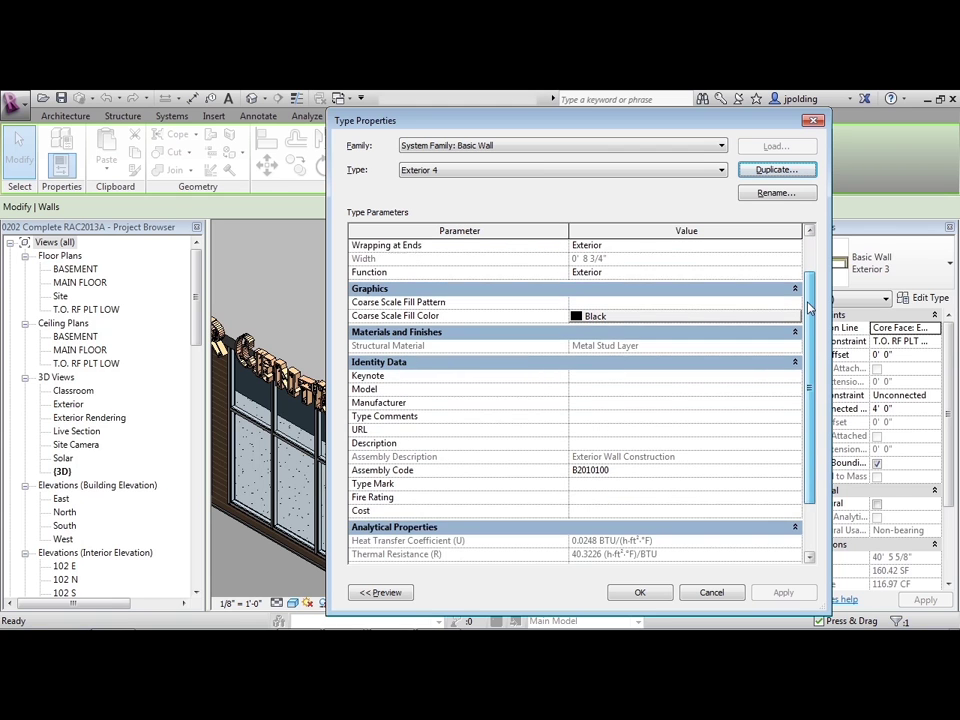
mouse_move(810, 300)
left_mouse_down()
mouse_move(817, 338)
mouse_move(808, 236)
left_mouse_up()
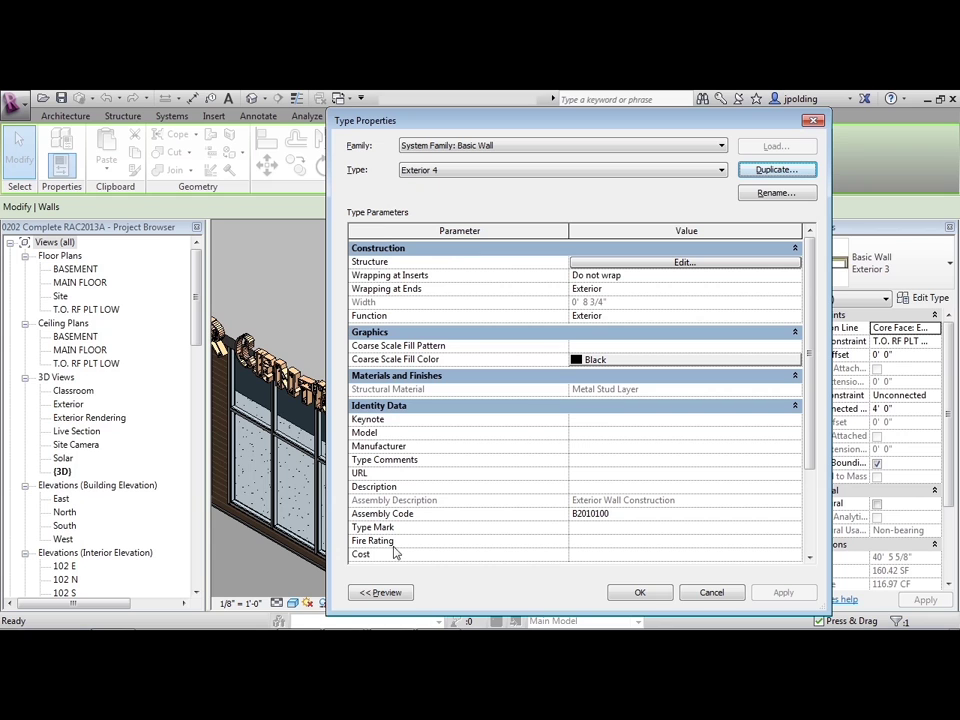
left_click(620, 541)
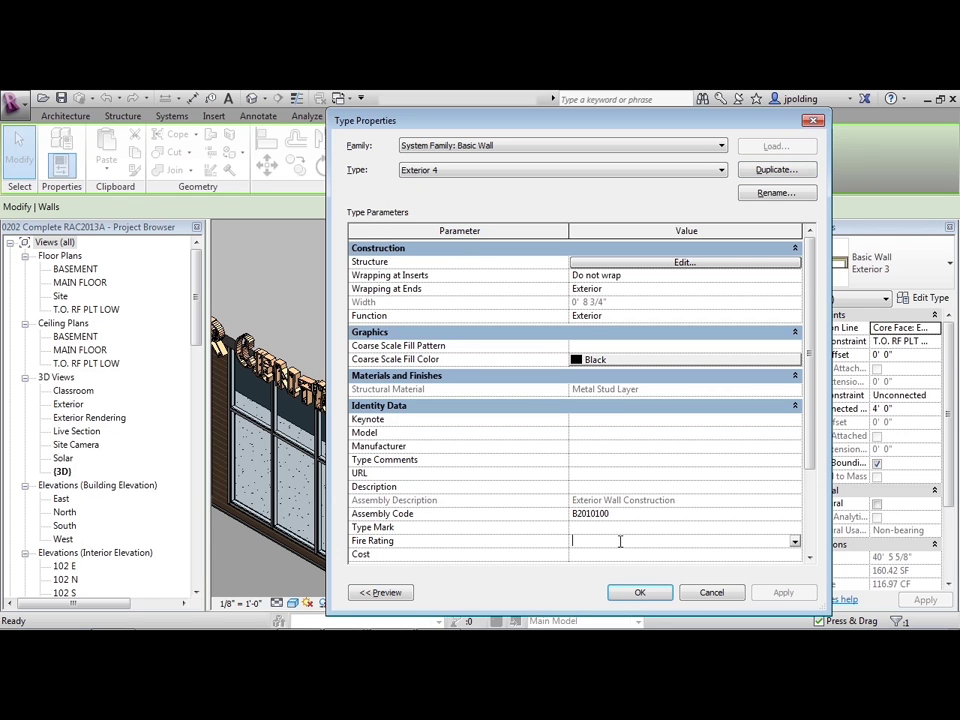
type("1hr")
left_click(639, 592)
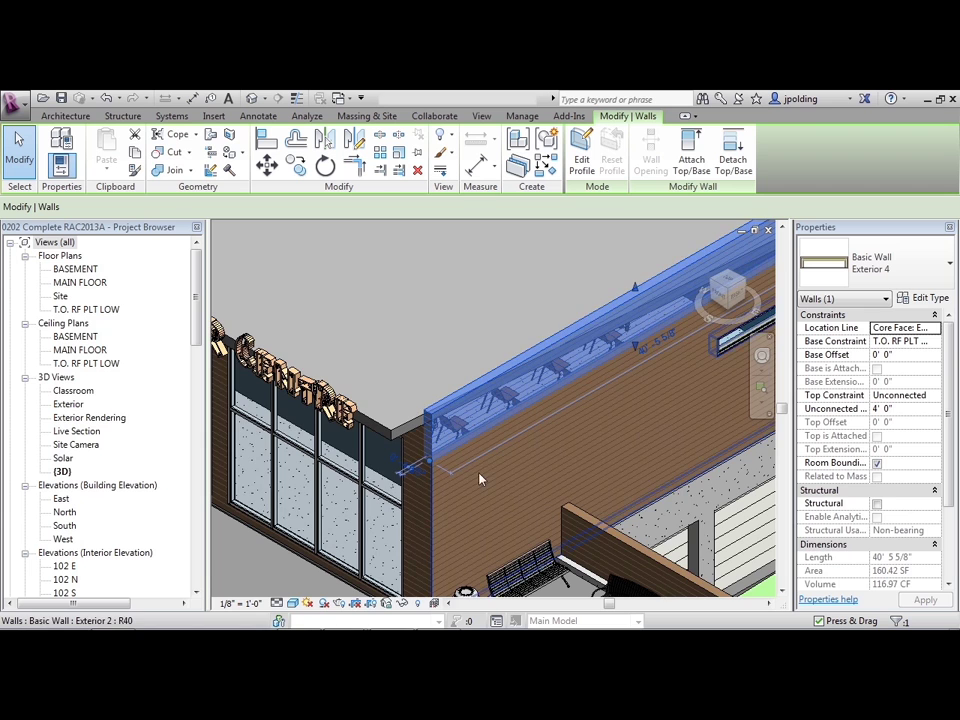
- Switch the rear parapet wall to the Exterior 4 wall type
middle_click_drag(358, 354, 478, 480, "shift")
scroll(478, 480, "down", 3)
scroll(380, 369, "up", 4)
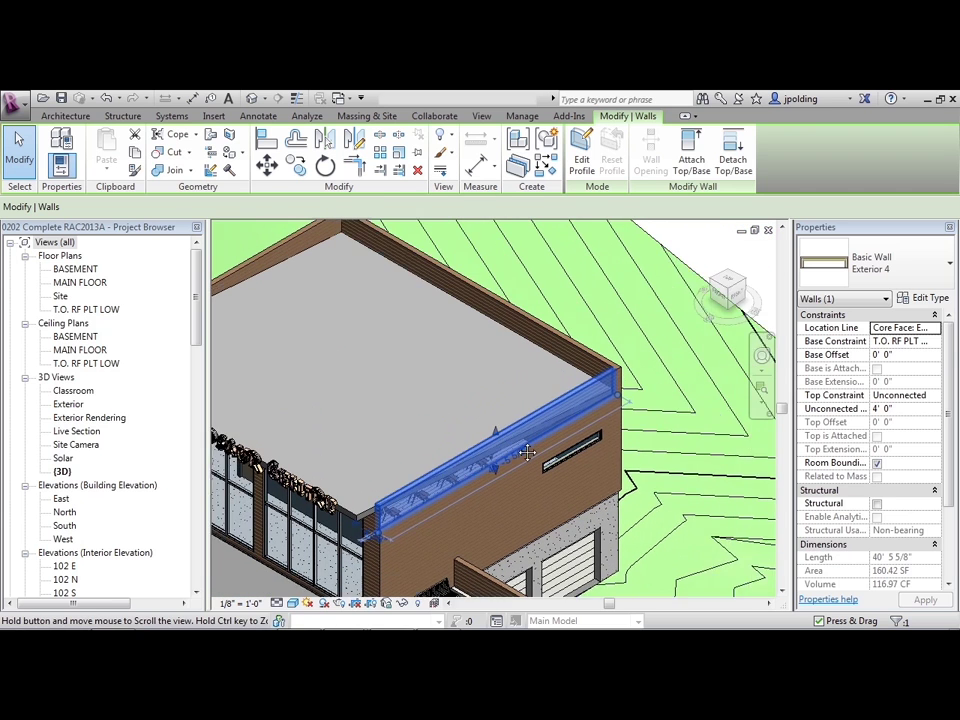
left_click(375, 268)
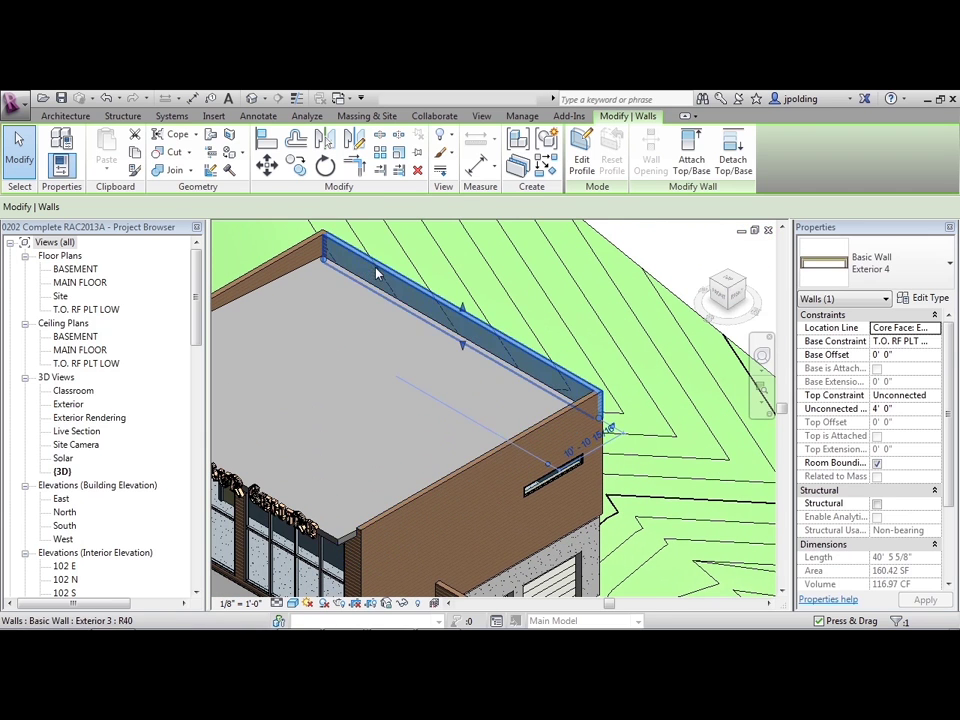
left_click(866, 280)
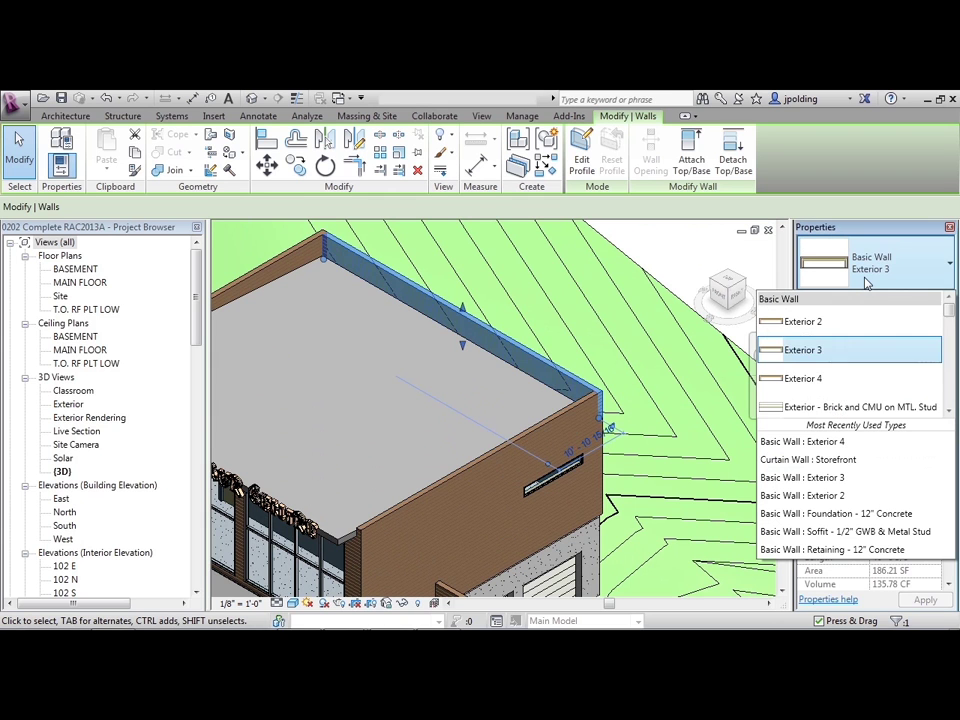
left_click(817, 378)
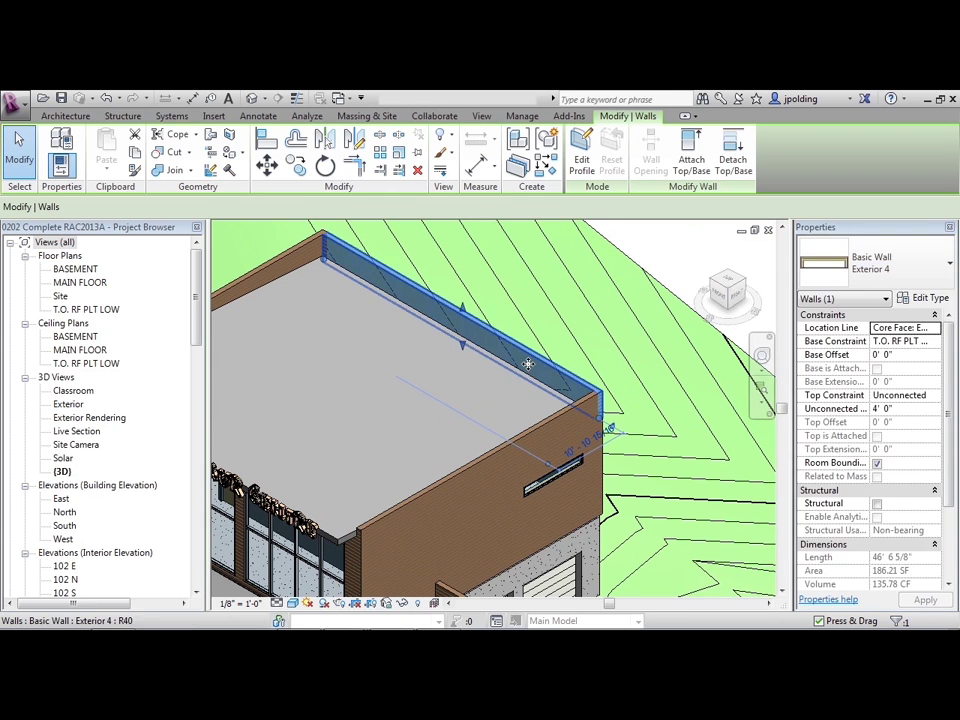
- Raise the Exterior 4 type's fire rating to 1.5hr
left_click(926, 299)
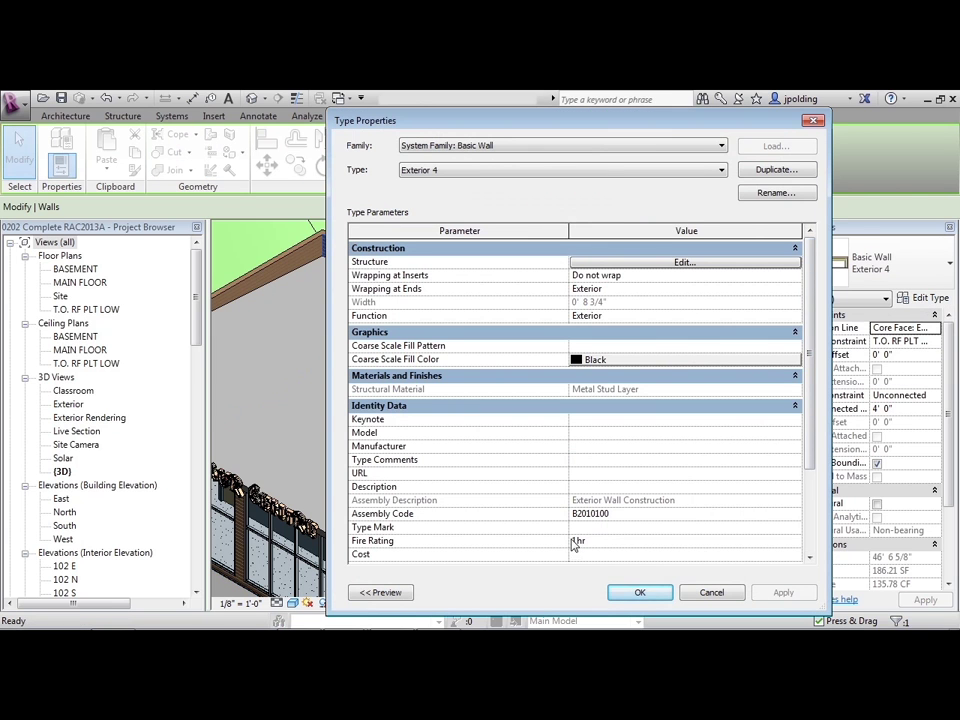
left_click(575, 541)
type(".5")
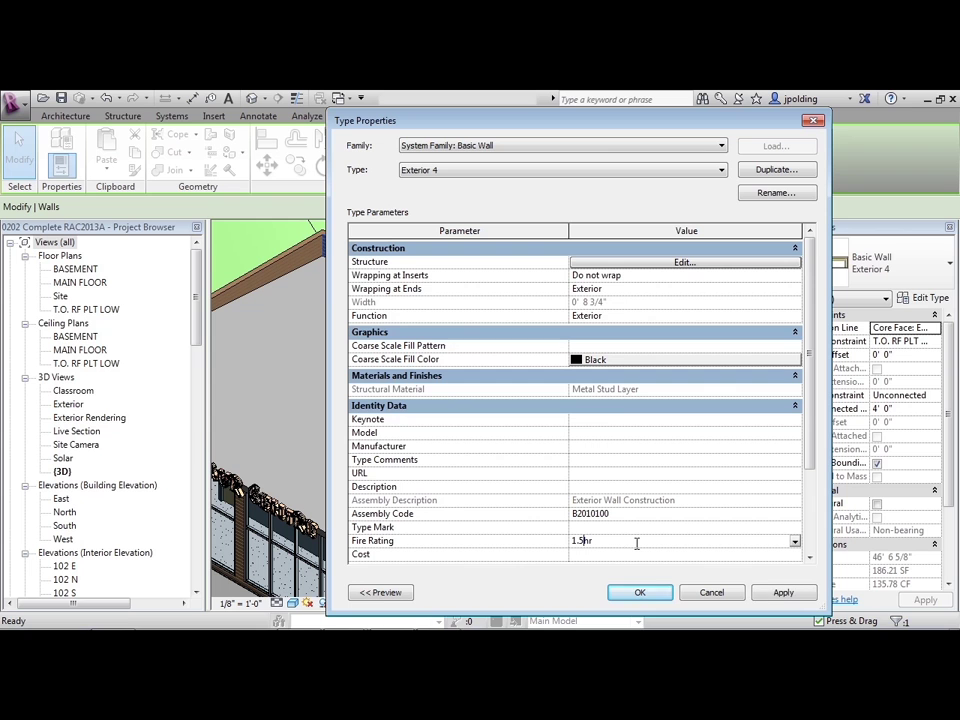
left_click(636, 593)
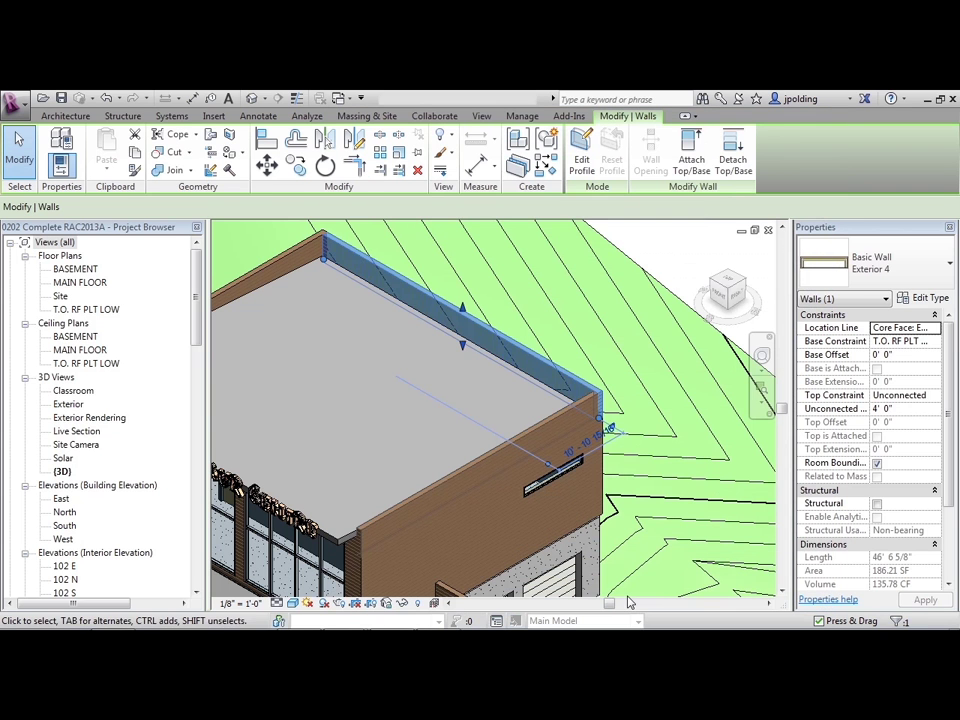
left_click(548, 430)
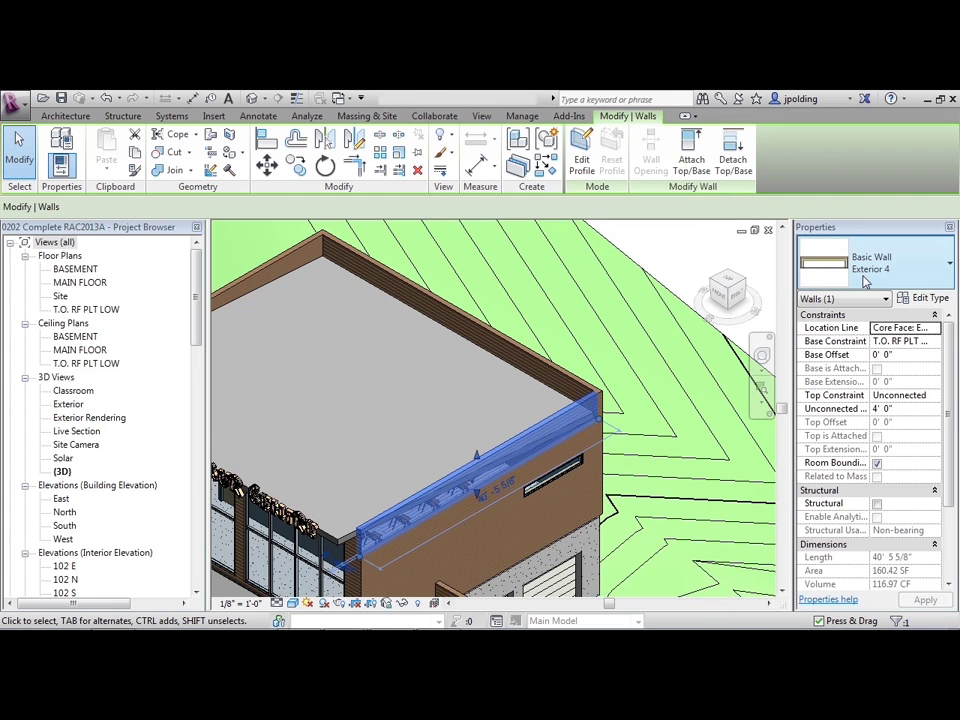
left_click(926, 304)
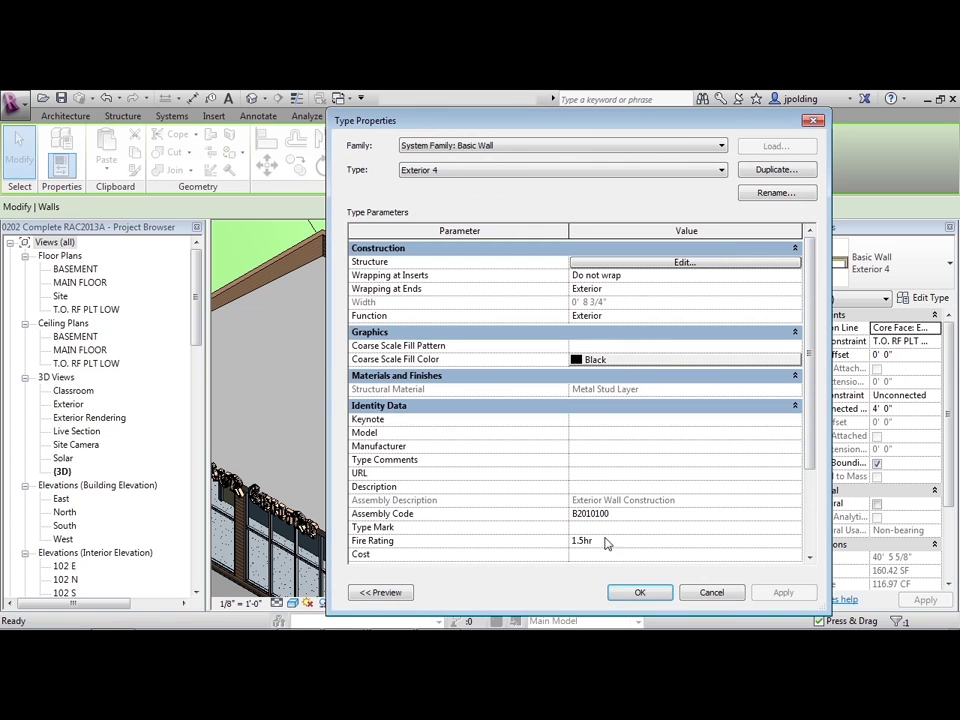
left_click(640, 592)
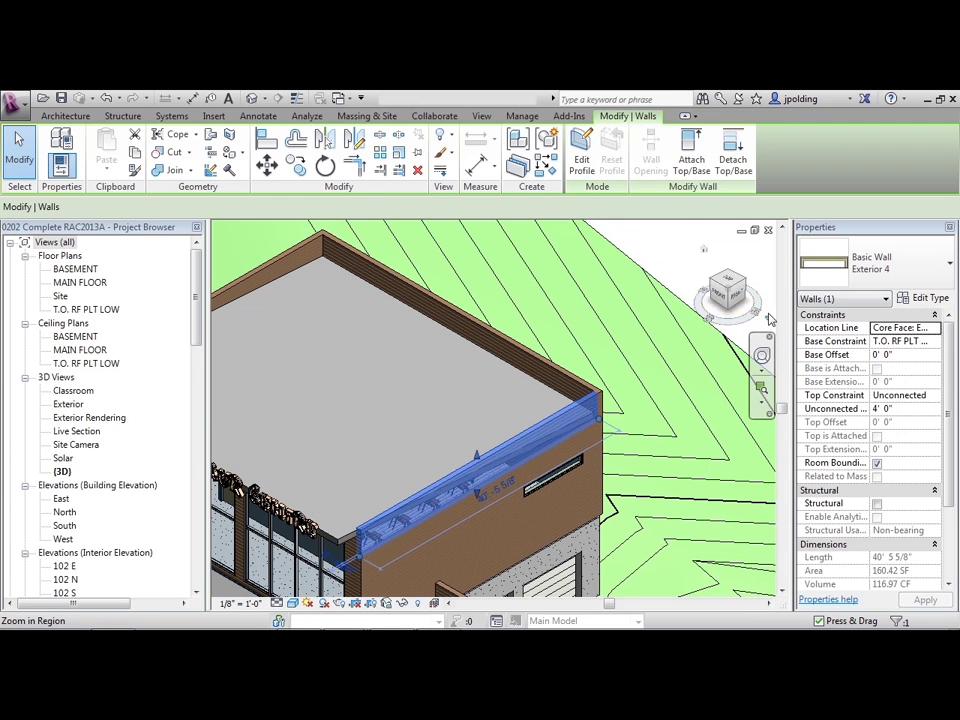
left_click(660, 260)
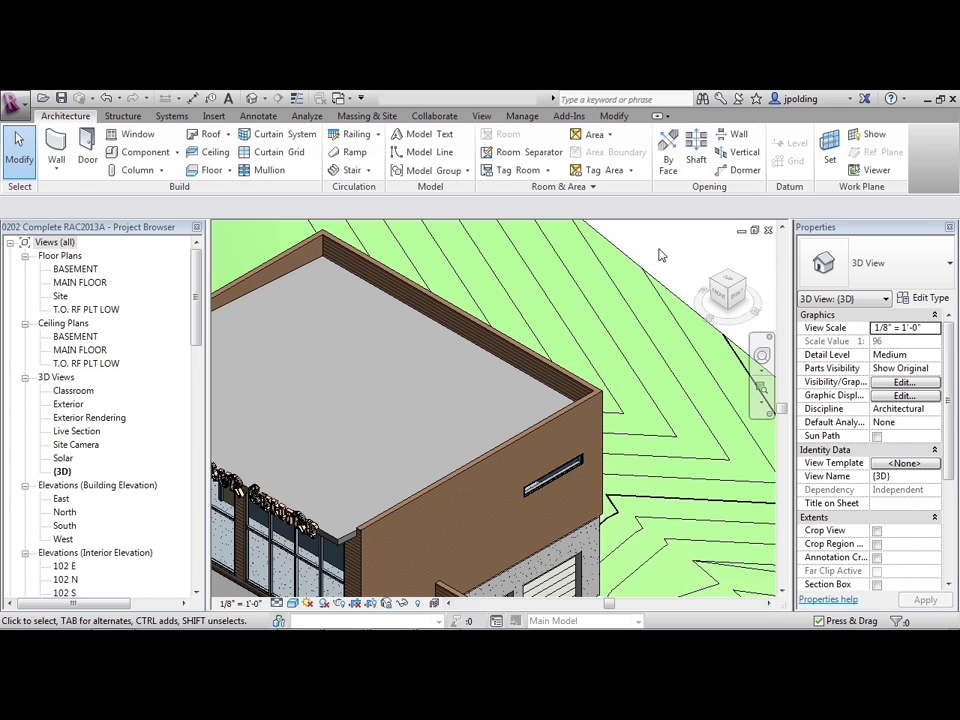
- Give the front parapet Mark EWP1 and the rear parapet Mark EWP2
left_click(578, 412)
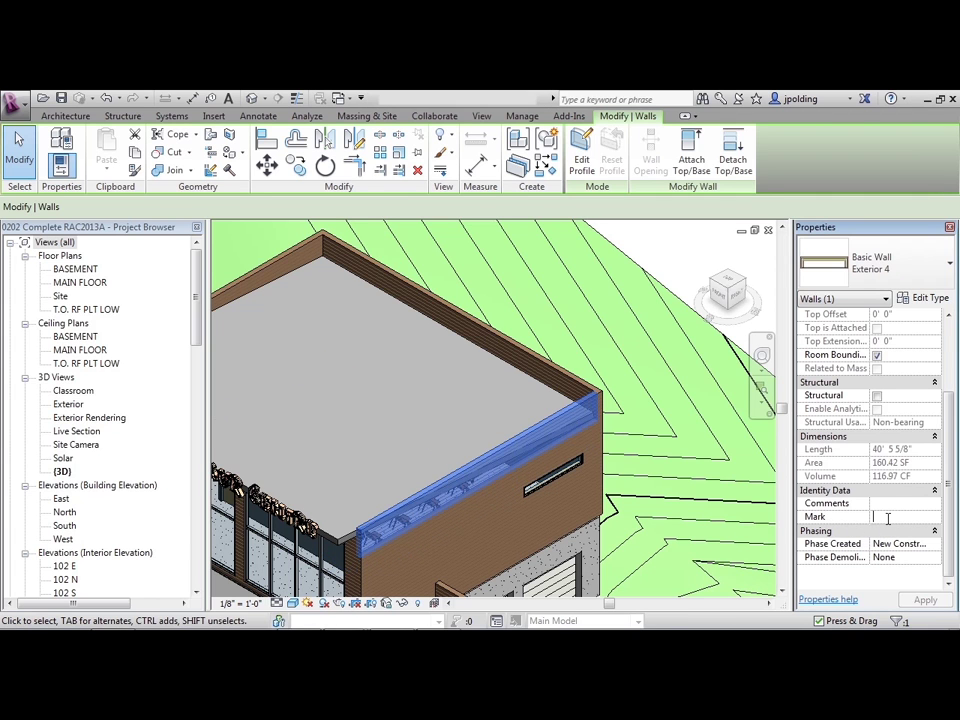
left_click(890, 517)
key("Caps_Lock")
type("EWP")
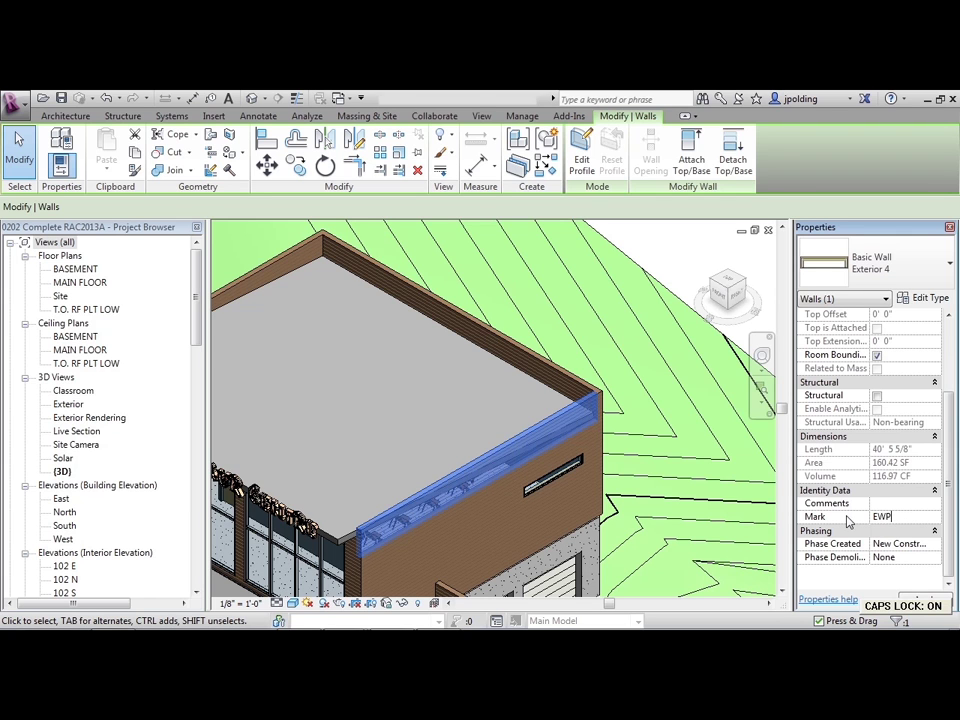
type("1")
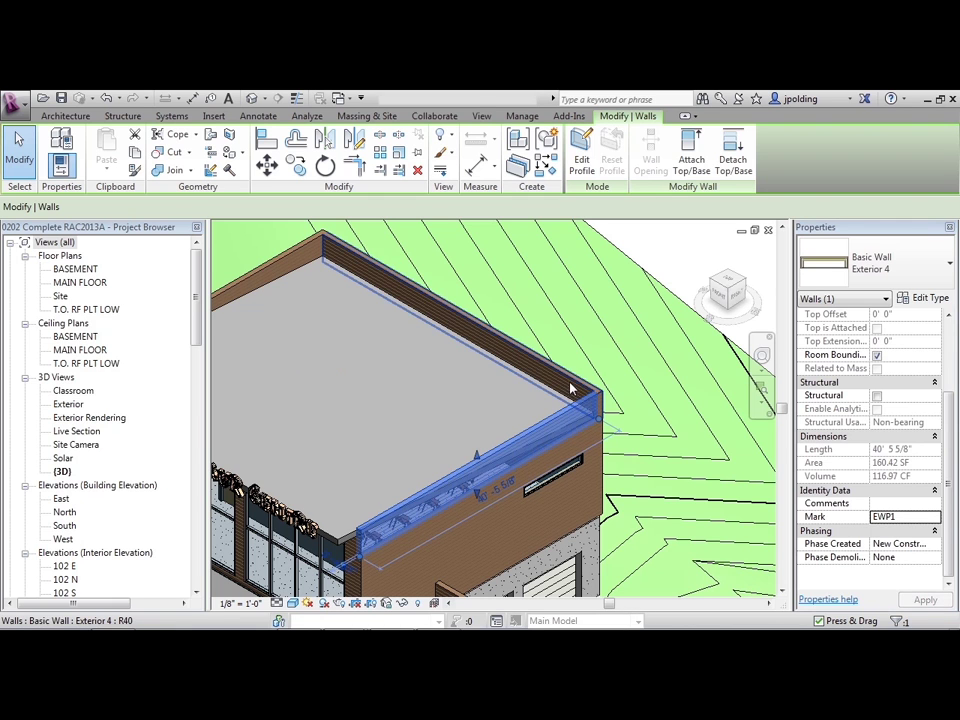
left_click(572, 390)
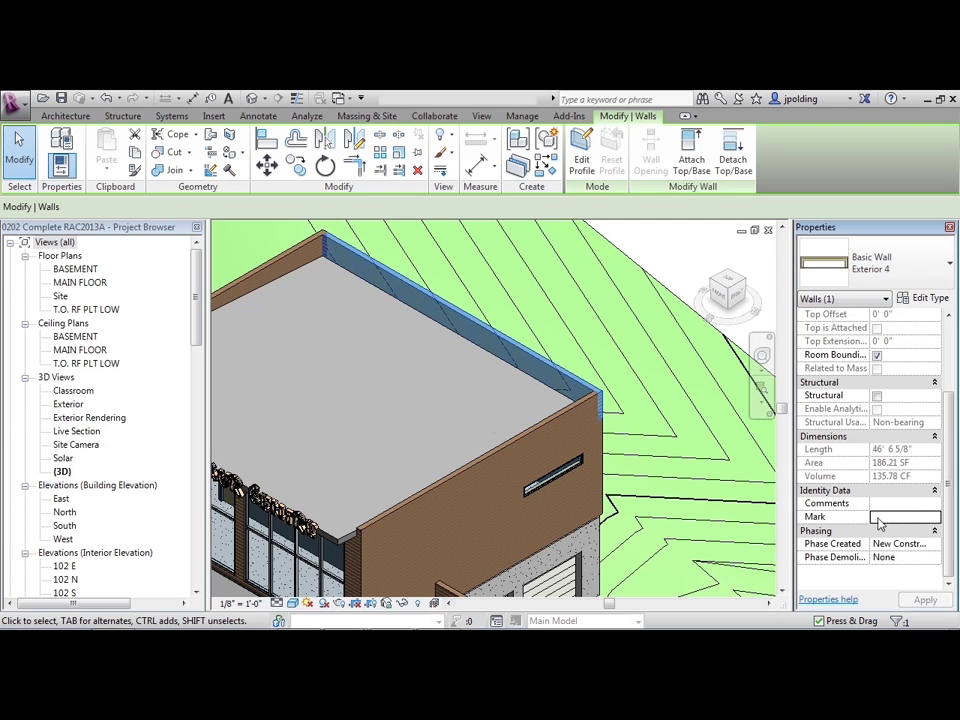
type("E")
type("WP1")
left_click_drag(900, 516, 893, 516)
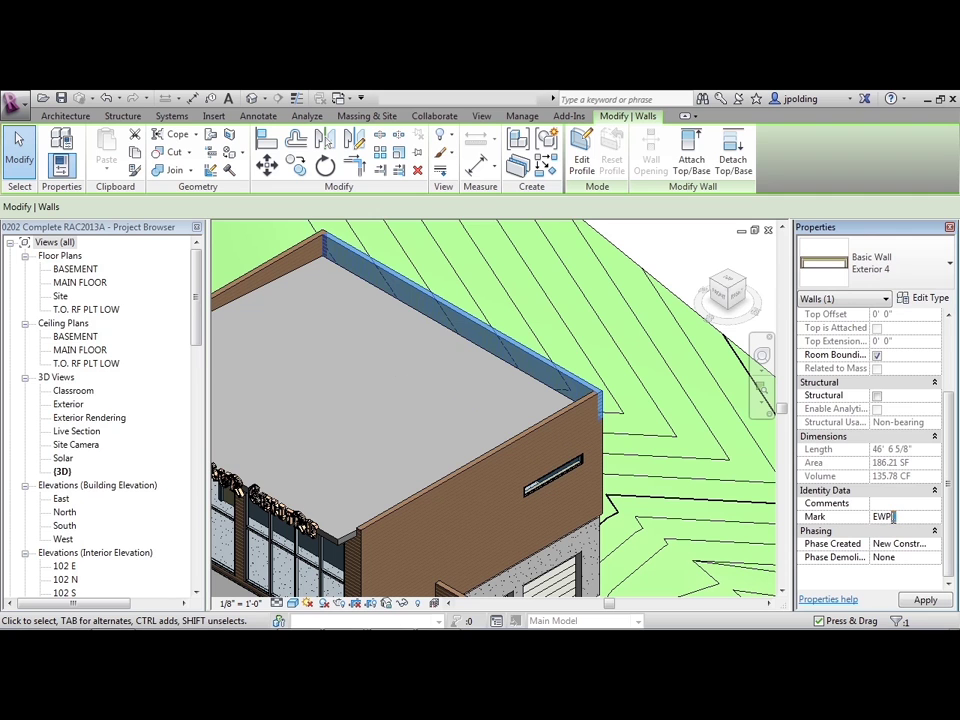
type("2")
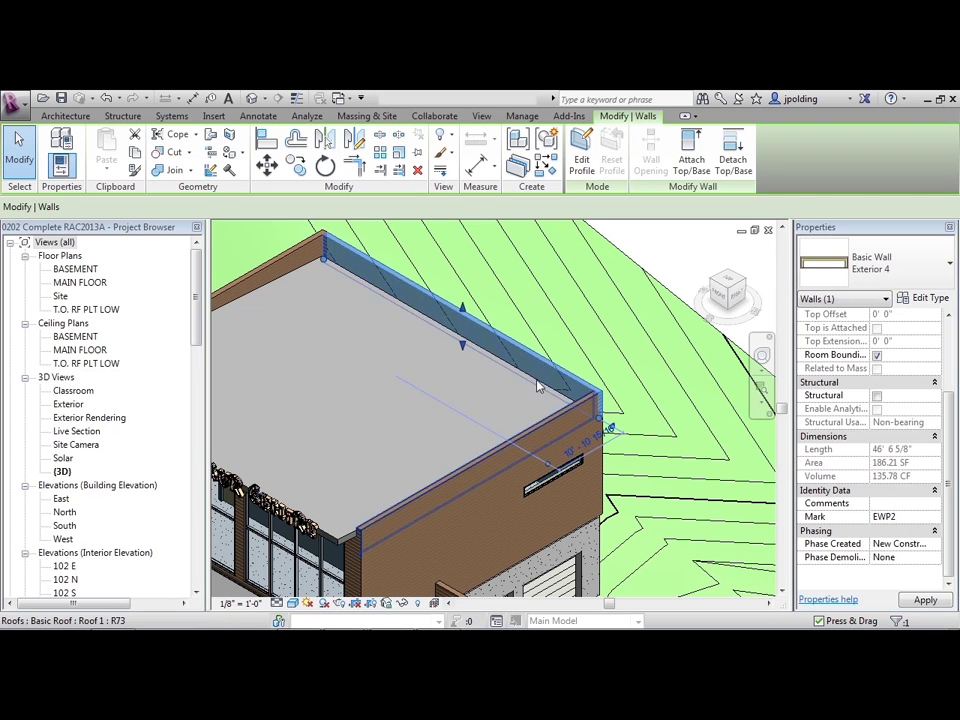
- Delete the EWP1 and EWP2 Marks so both parapet walls are blank
left_click(535, 445)
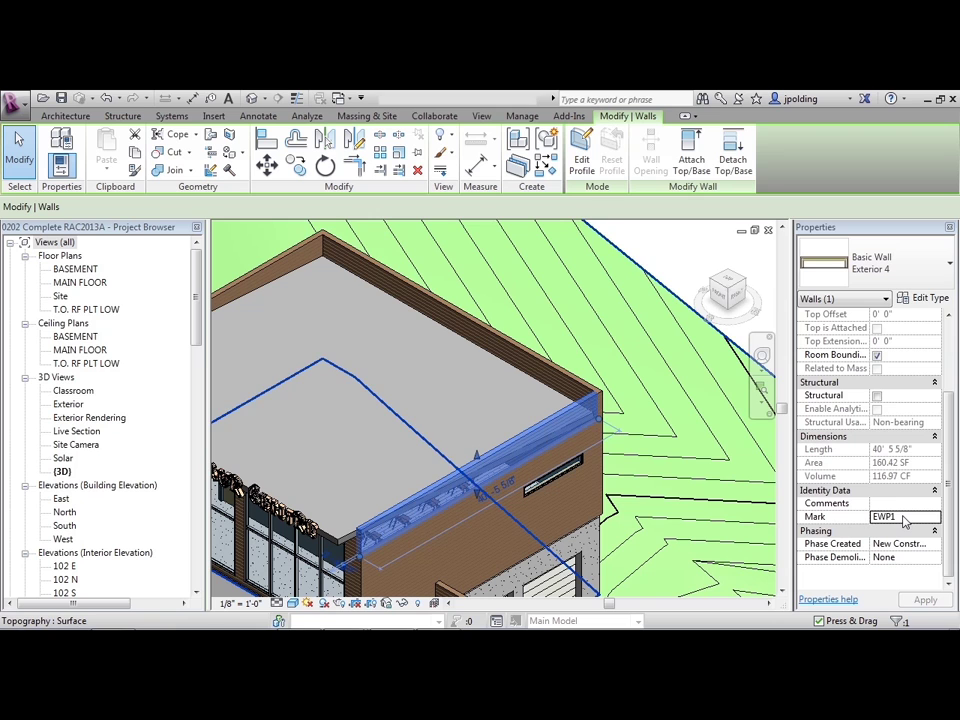
left_click(904, 517)
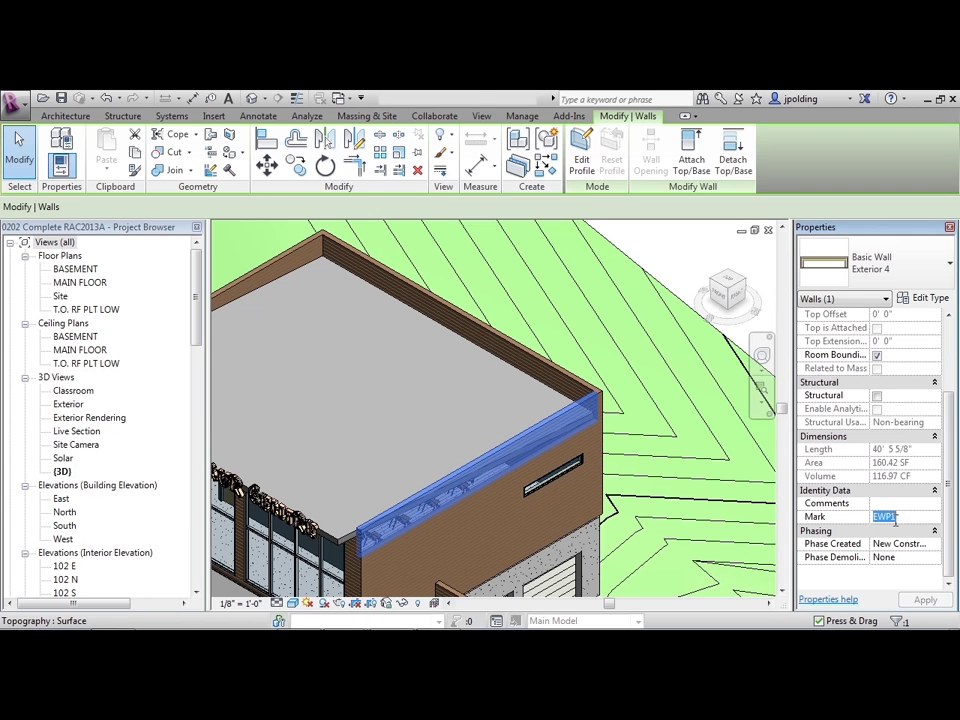
key("Delete")
left_click(546, 374)
double_click(898, 517)
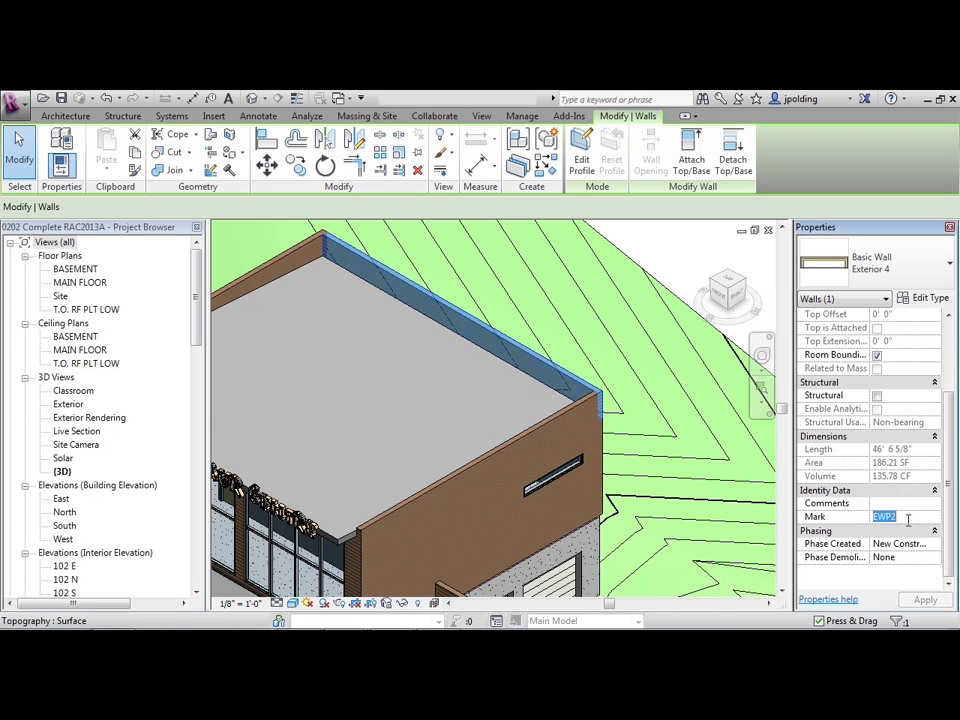
key("Delete")
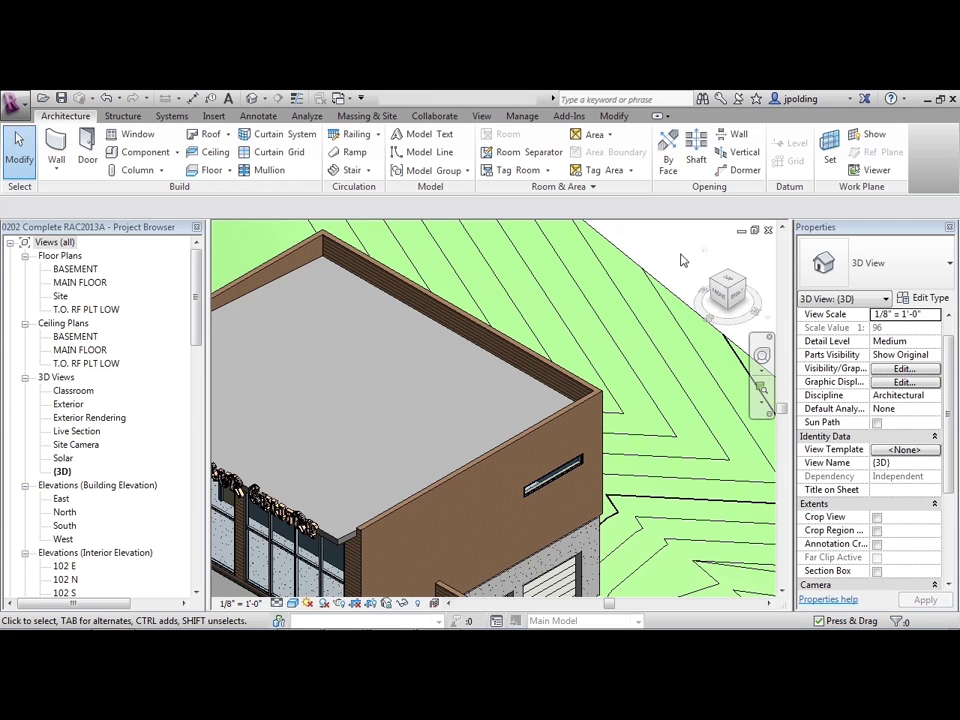
- Enter JP as the Author in the Manage tab's Project Information dialog
left_click(524, 116)
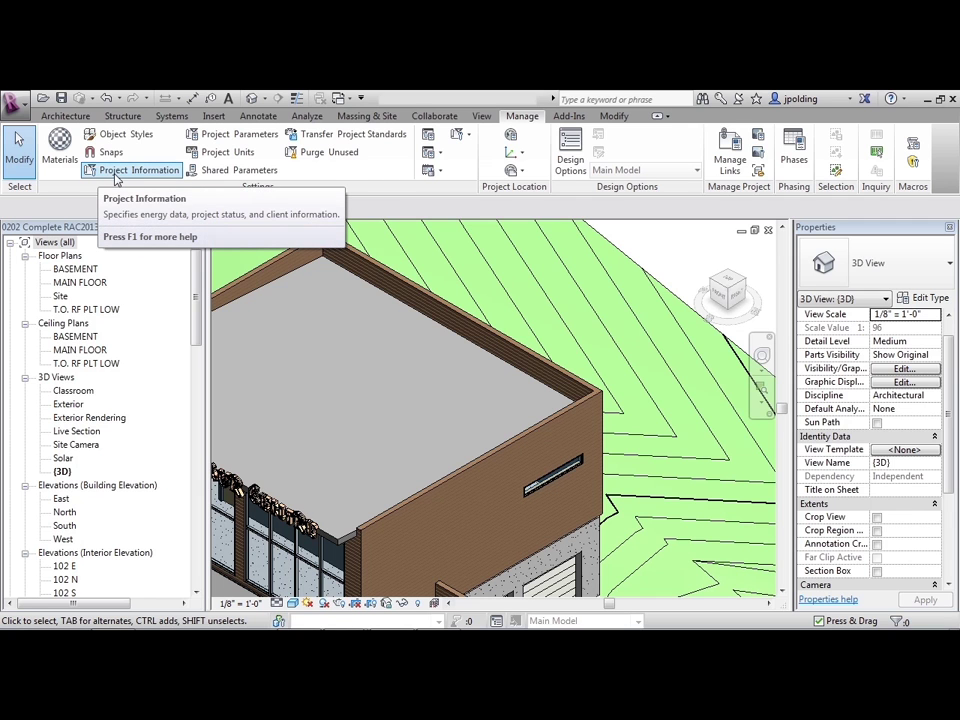
left_click(124, 179)
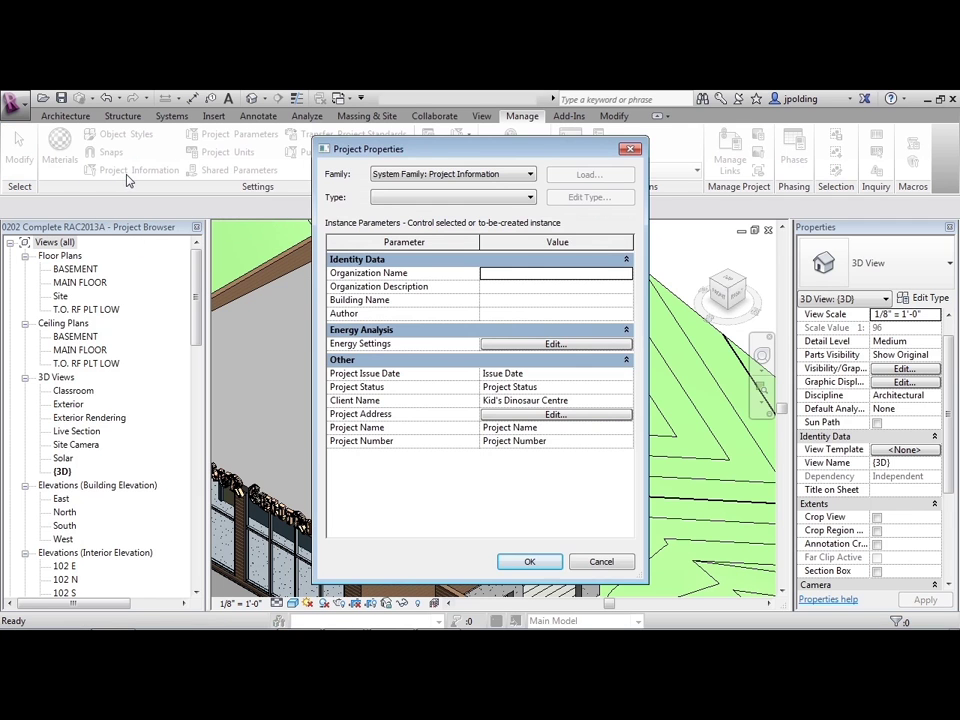
left_click_drag(396, 148, 405, 160)
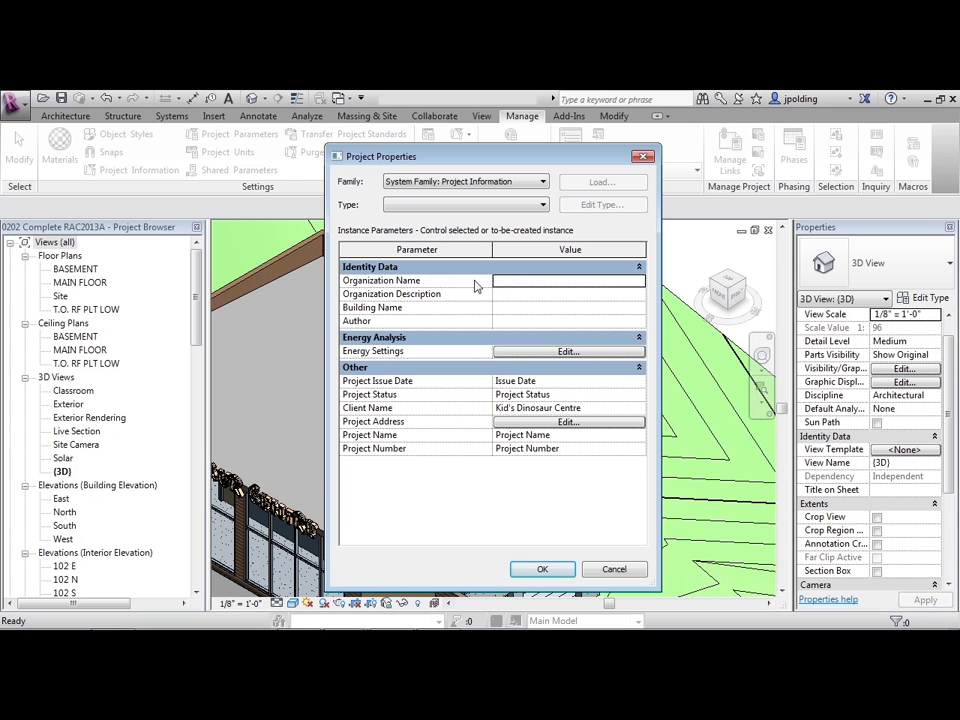
left_click(507, 285)
left_click(508, 321)
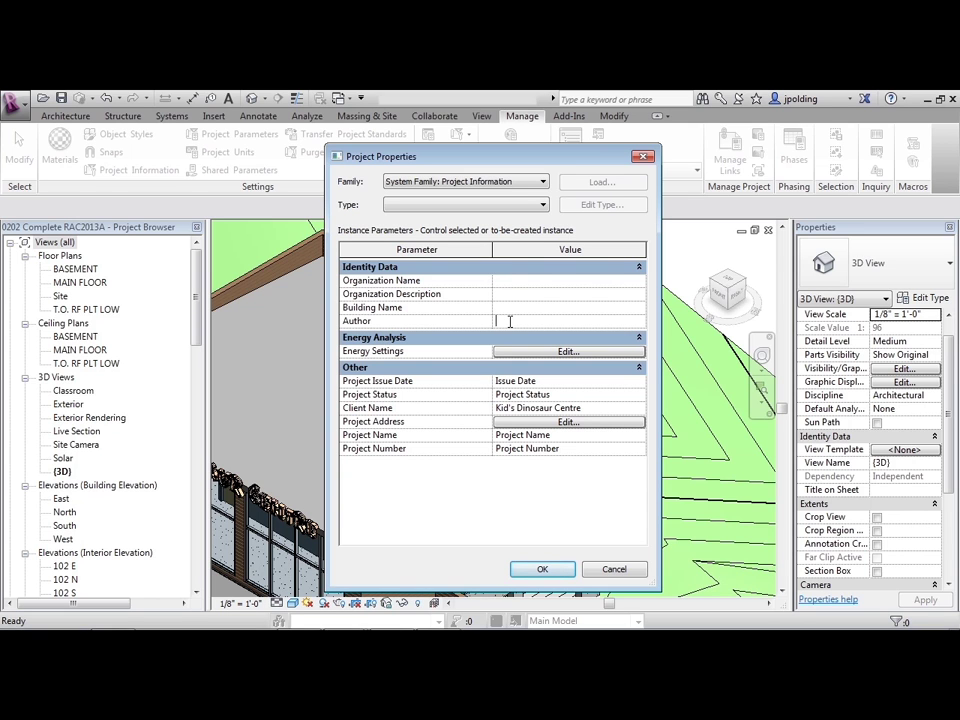
type("J")
type("P")
left_click(542, 569)
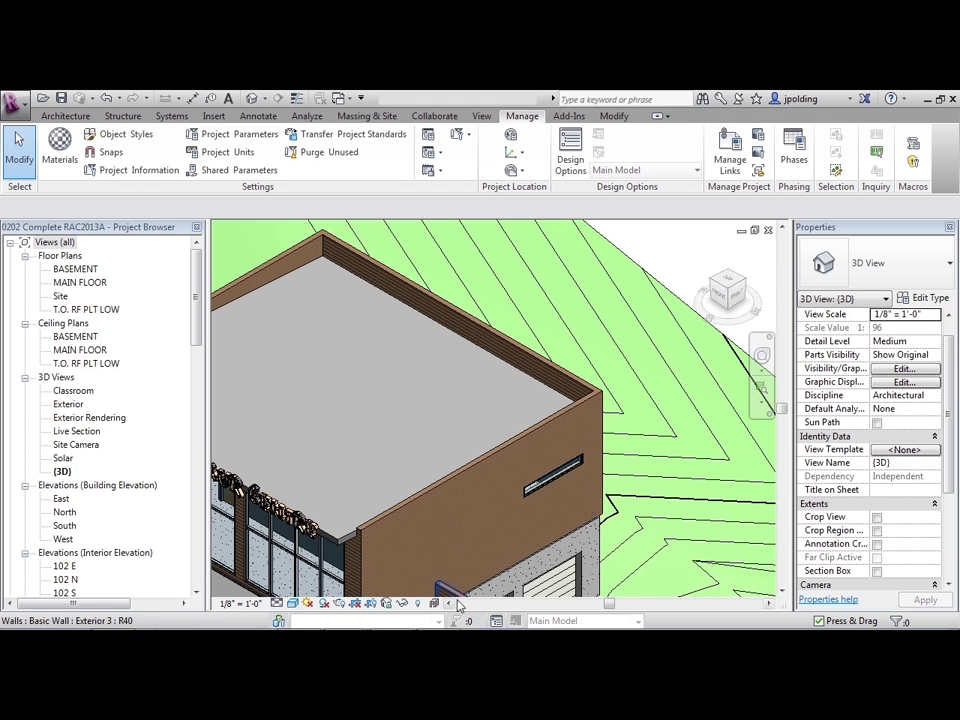
scroll(478, 455, "up", 2)
scroll(478, 455, "up", 2)
scroll(478, 455, "up", 3)
scroll(500, 450, "up", 2)
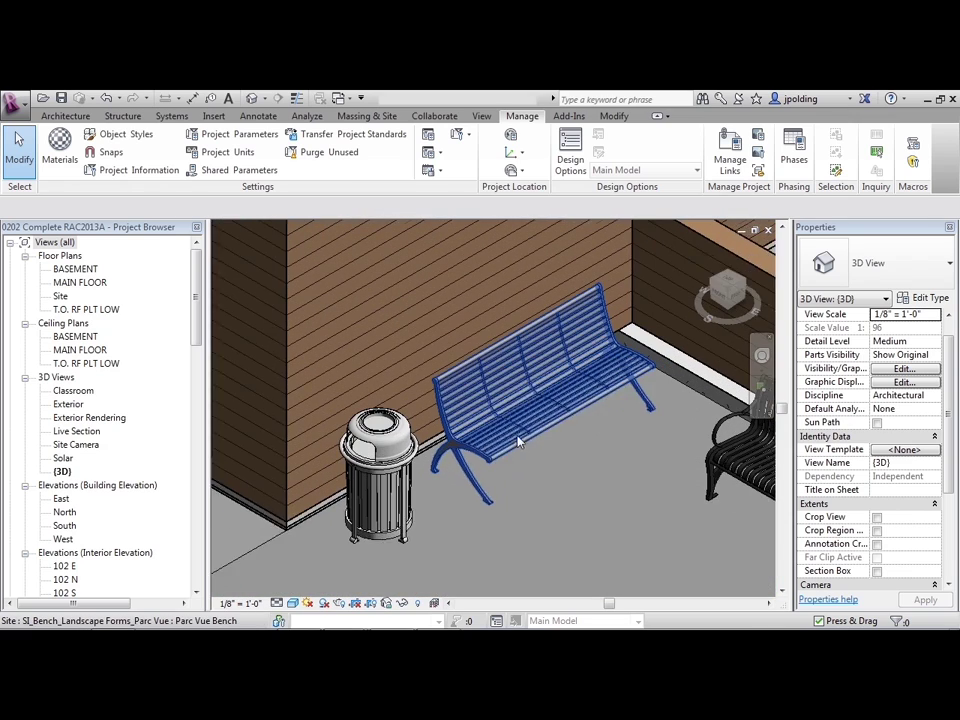
scroll(501, 478, "up", 2)
left_click(505, 478)
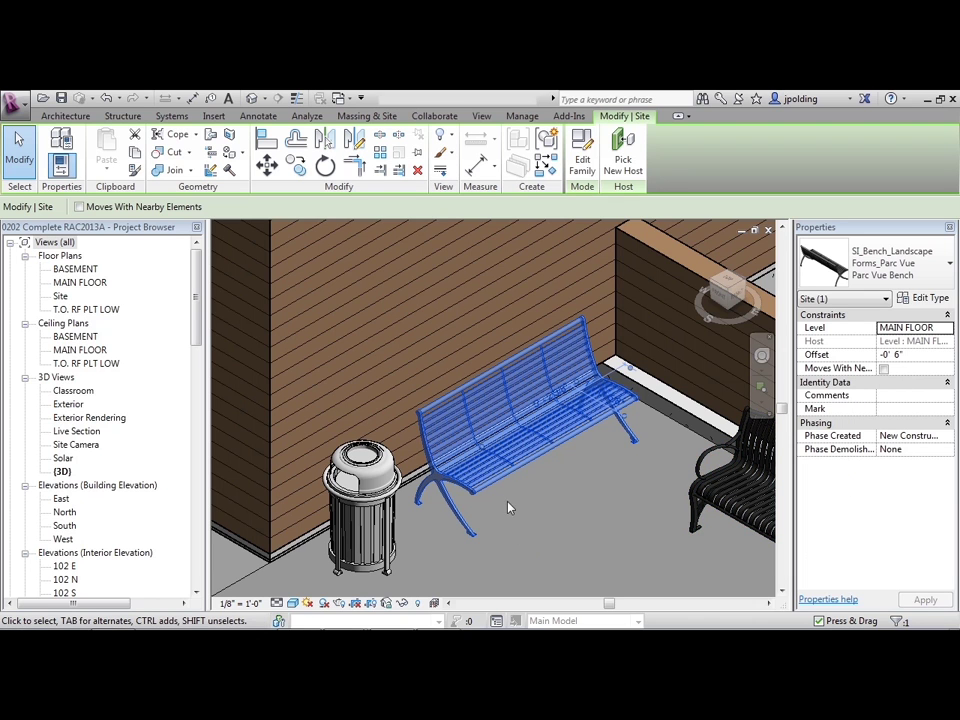
left_click(920, 298)
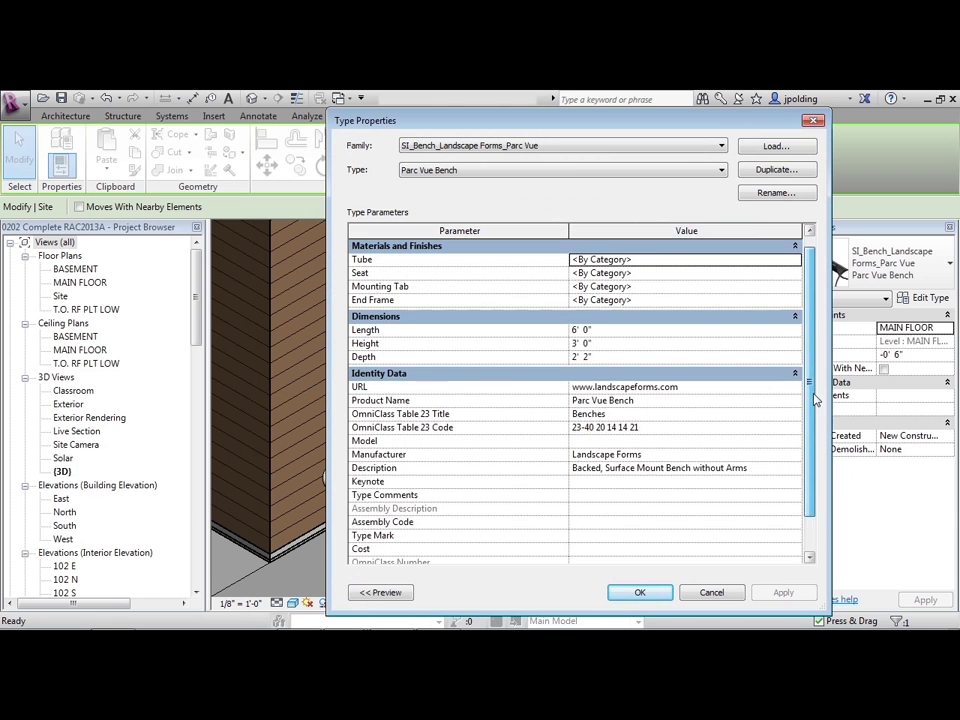
left_click_drag(815, 390, 818, 389)
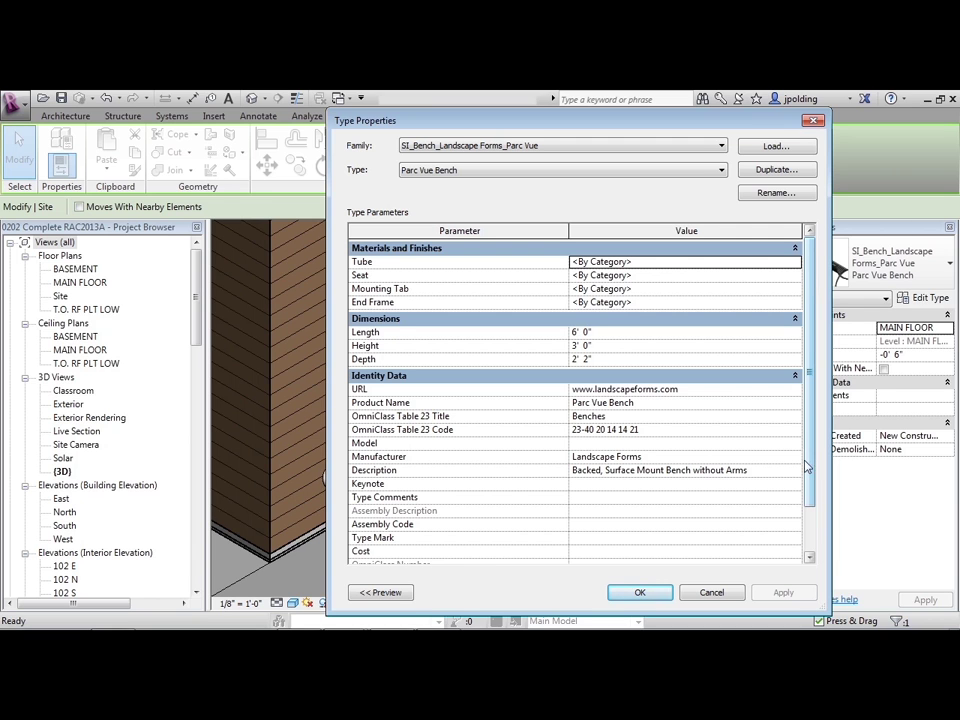
left_click(706, 594)
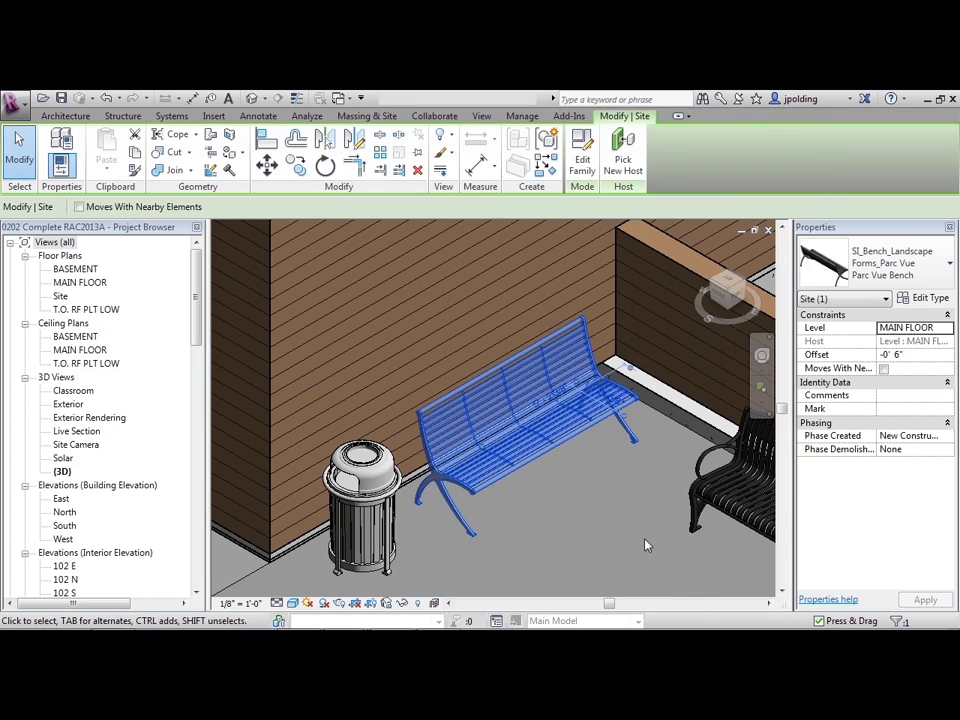
key("Escape")
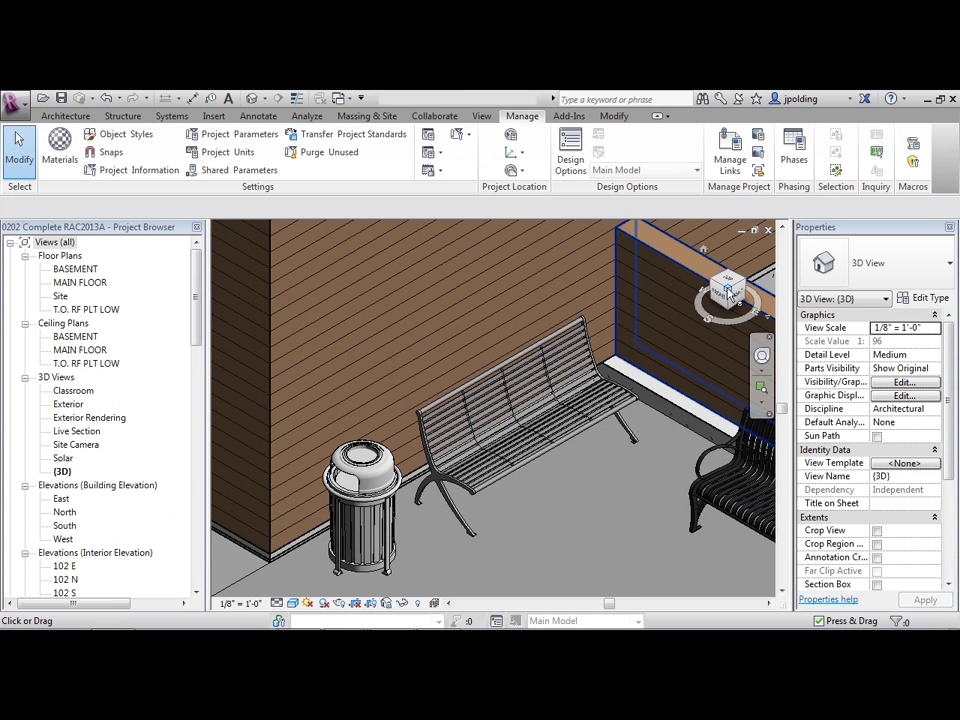
- Return to the home 3D view and close the 0202 Complete project
left_click(728, 292)
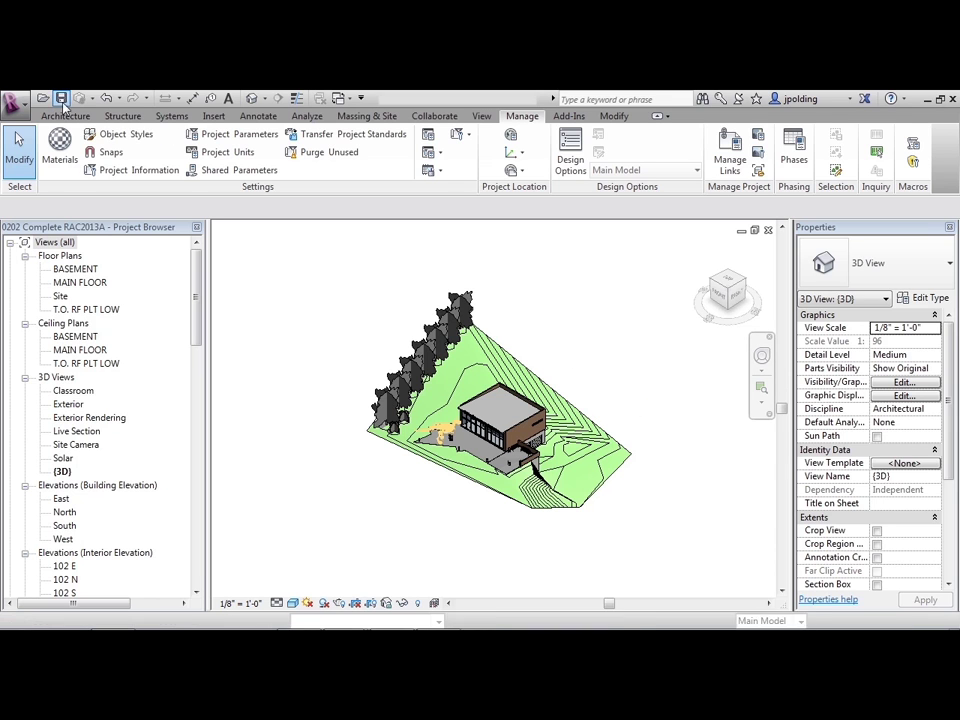
left_click(15, 106)
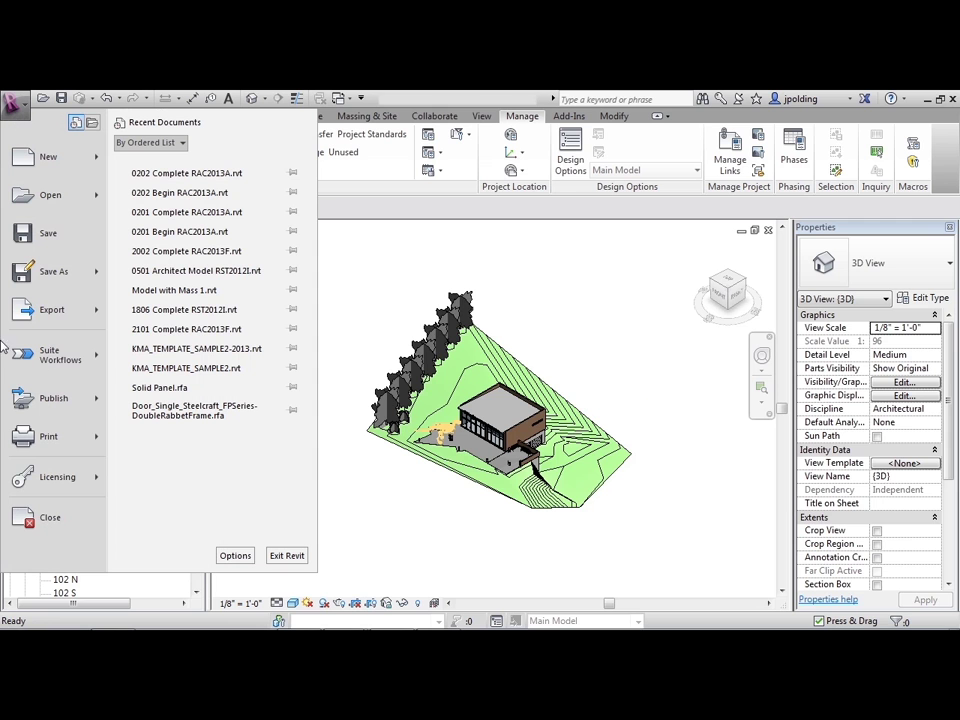
left_click(38, 521)
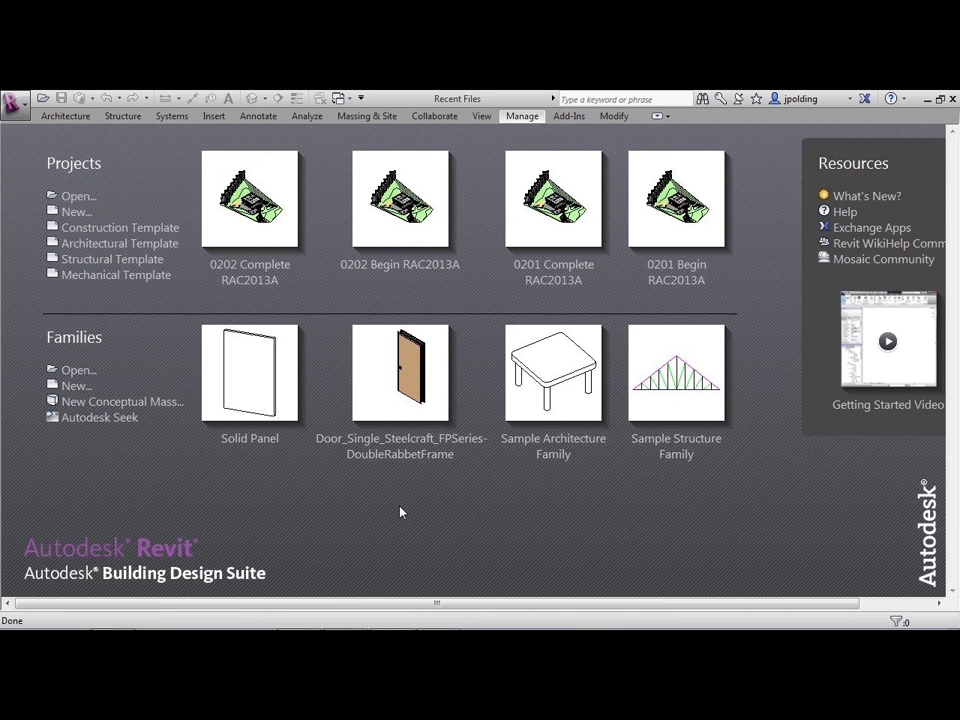